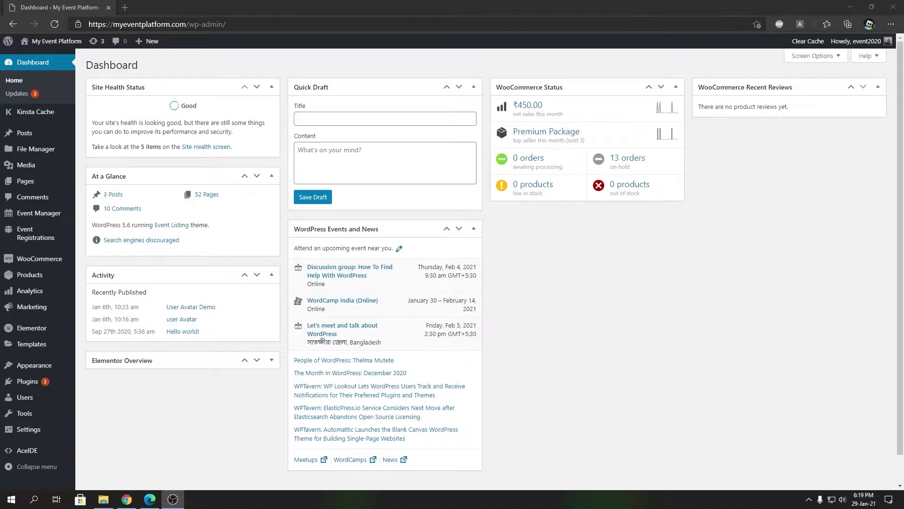
- Create a new WordPress page from the admin bar and open it in Elementor
{"action": "mouse_move", "coordinate": [147, 41]}
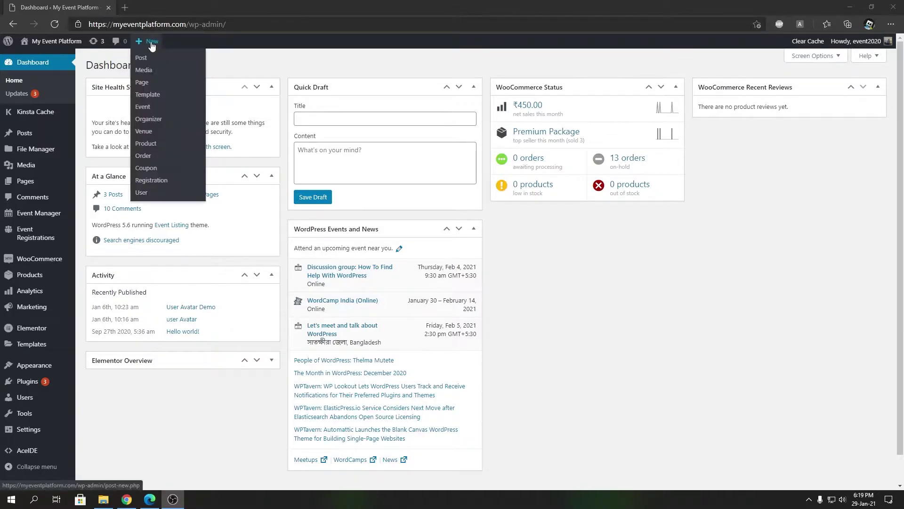
{"action": "left_click", "coordinate": [148, 83]}
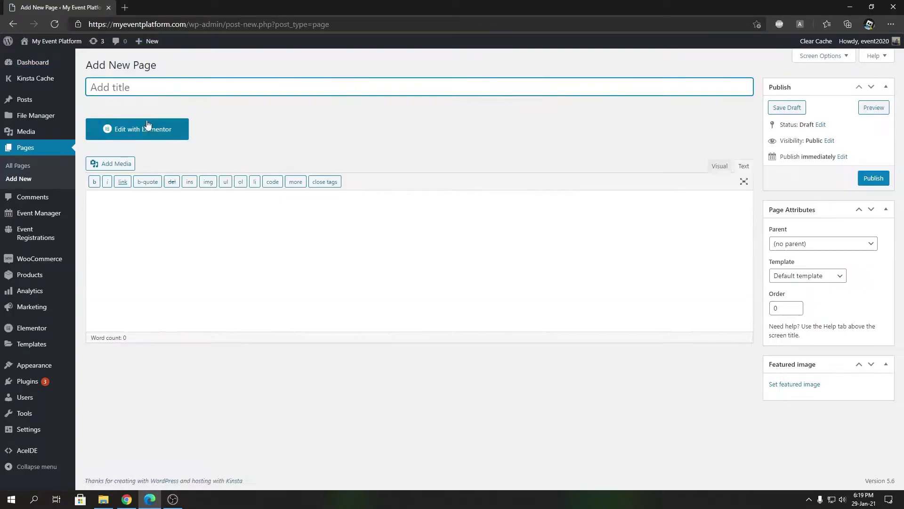
{"action": "left_click", "coordinate": [142, 134]}
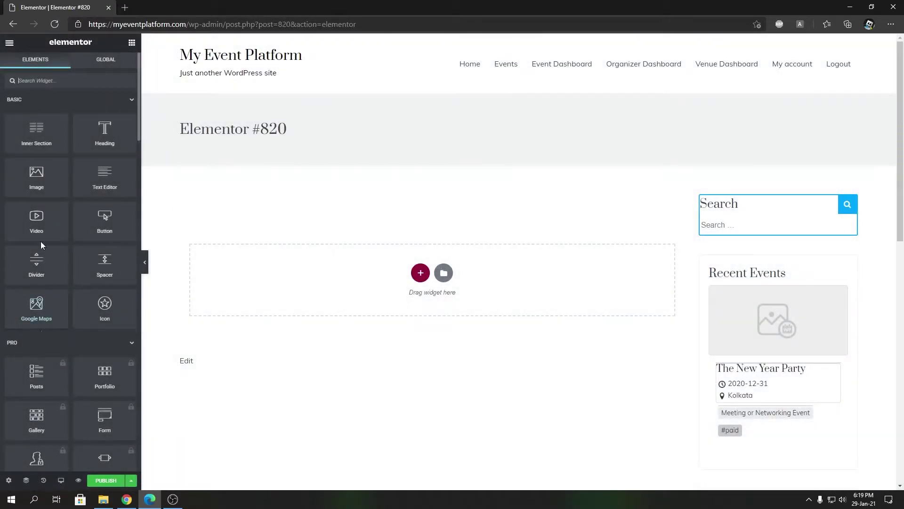
- Collapse the Basic group and drag Single Event from WP Event Manager onto the canvas
{"action": "left_click", "coordinate": [72, 104]}
{"action": "scroll", "coordinate": [44, 178], "scroll_direction": "down", "scroll_amount": 8}
{"action": "scroll", "coordinate": [39, 354], "scroll_direction": "down", "scroll_amount": 15}
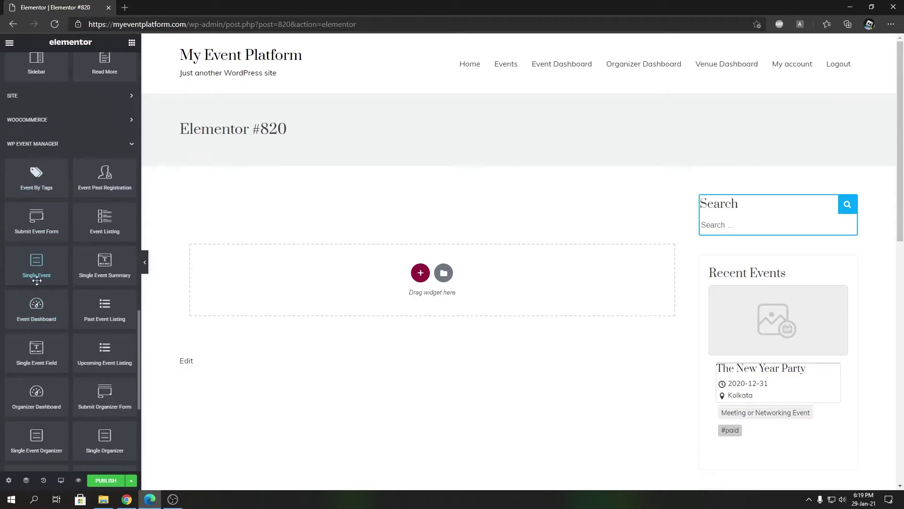
{"action": "left_click_drag", "start_coordinate": [23, 266], "coordinate": [323, 292]}
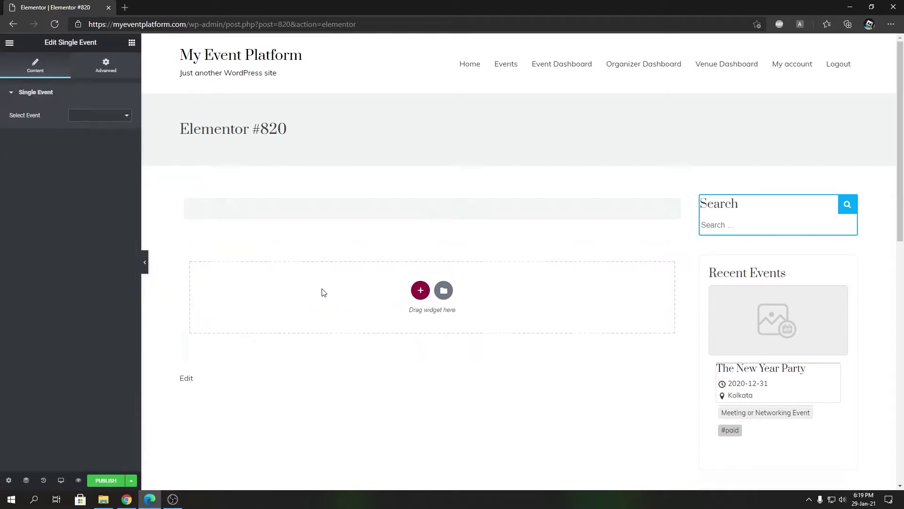
- Search the widgets for 'Singl' and drop the Single Event widget onto the page
{"action": "left_click", "coordinate": [131, 42]}
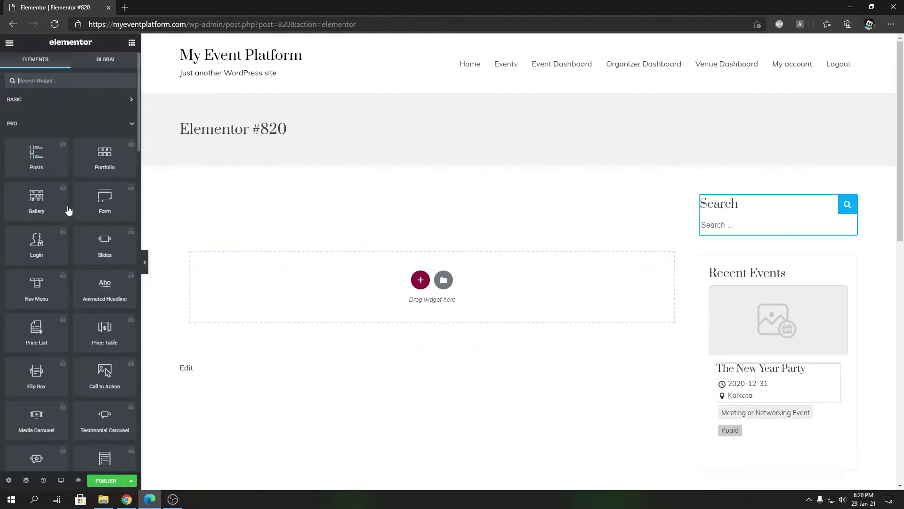
{"action": "left_click", "coordinate": [51, 81]}
{"action": "type", "text": "Single"}
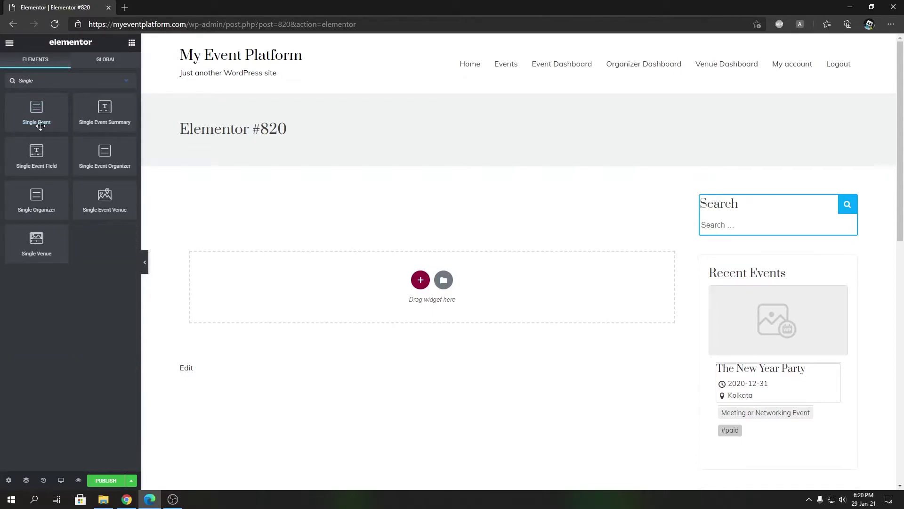
{"action": "left_click_drag", "start_coordinate": [26, 115], "coordinate": [394, 280]}
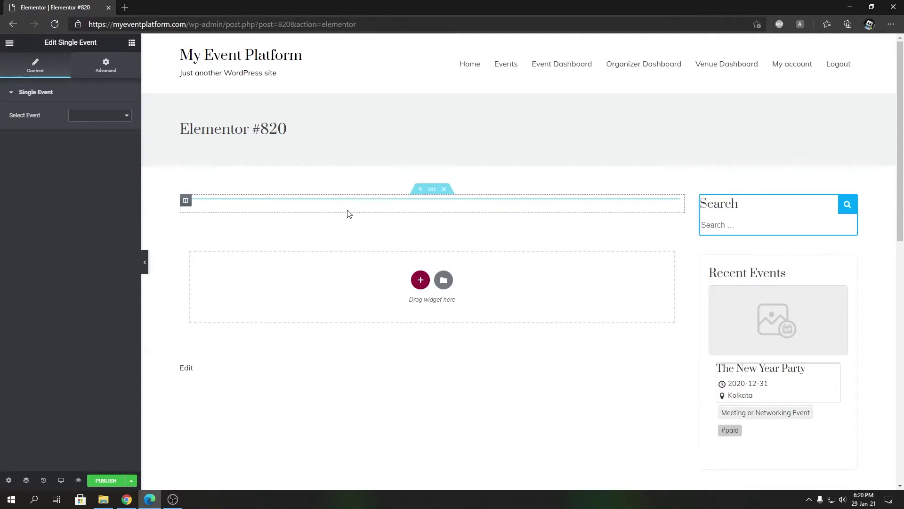
- Select 'Tech Jobs Fair Berlin – 2021' as the widget's event and review the rendered details
{"action": "left_click", "coordinate": [85, 118]}
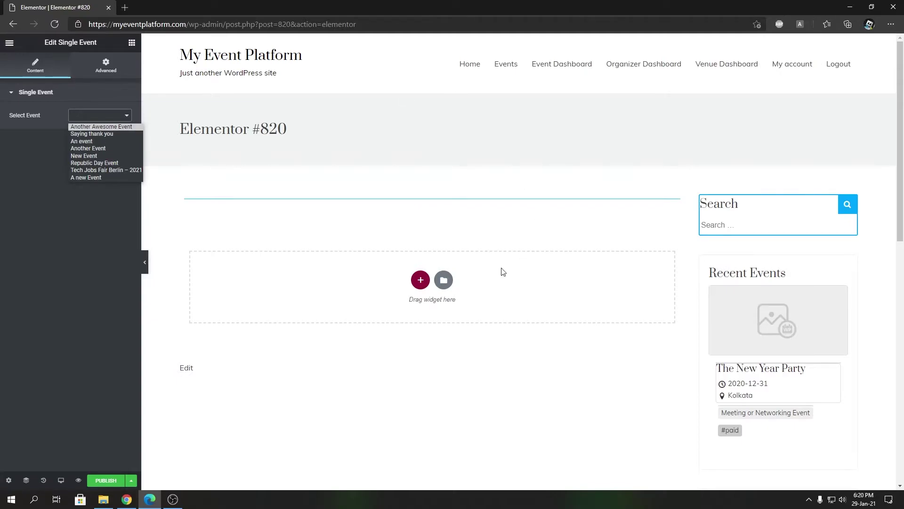
{"action": "left_click", "coordinate": [97, 171]}
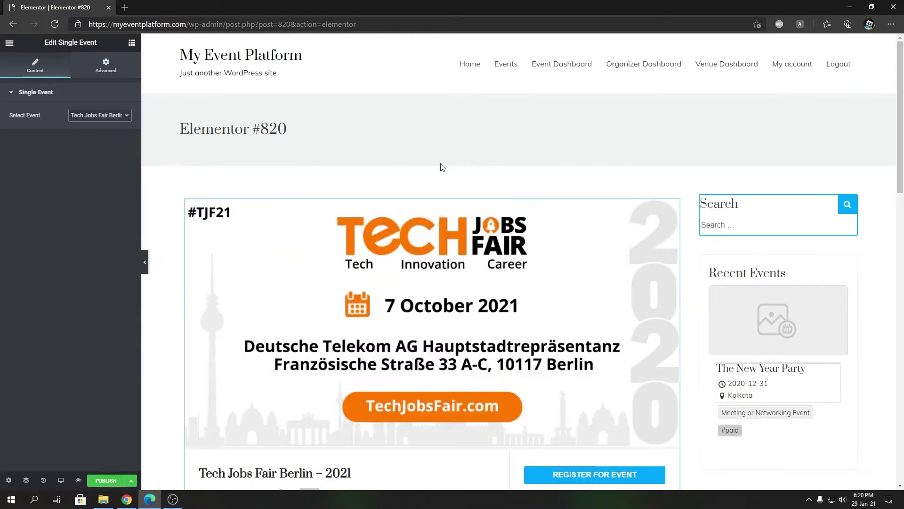
{"action": "scroll", "coordinate": [398, 174], "scroll_direction": "down", "scroll_amount": 9}
{"action": "scroll", "coordinate": [520, 228], "scroll_direction": "down", "scroll_amount": 6}
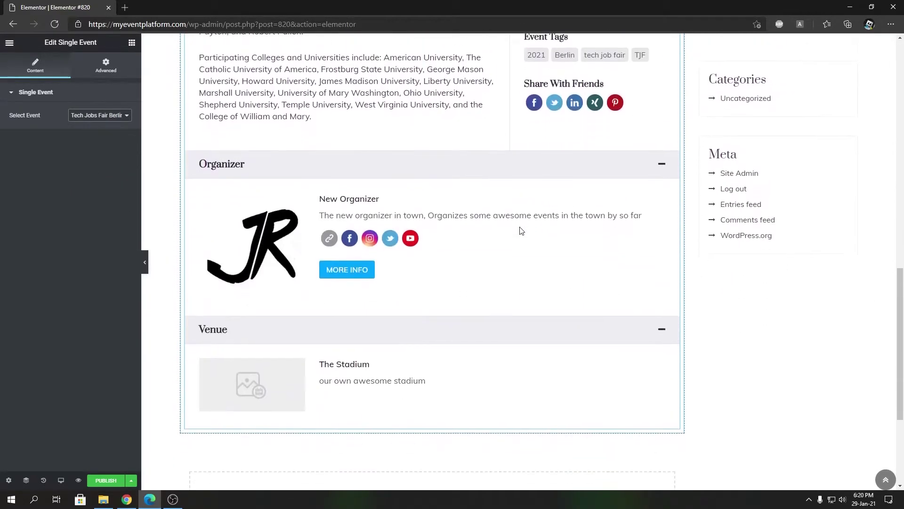
{"action": "scroll", "coordinate": [369, 208], "scroll_direction": "down", "scroll_amount": 4}
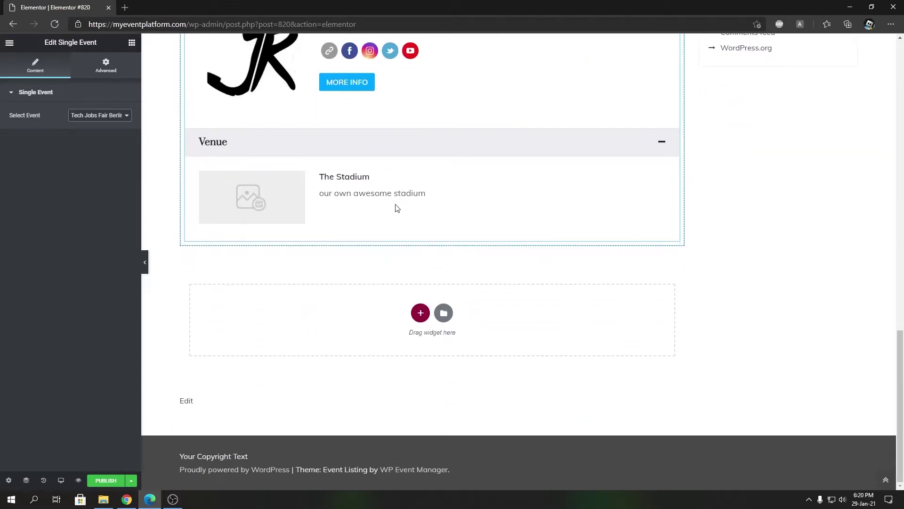
{"action": "scroll", "coordinate": [406, 207], "scroll_direction": "up", "scroll_amount": 18}
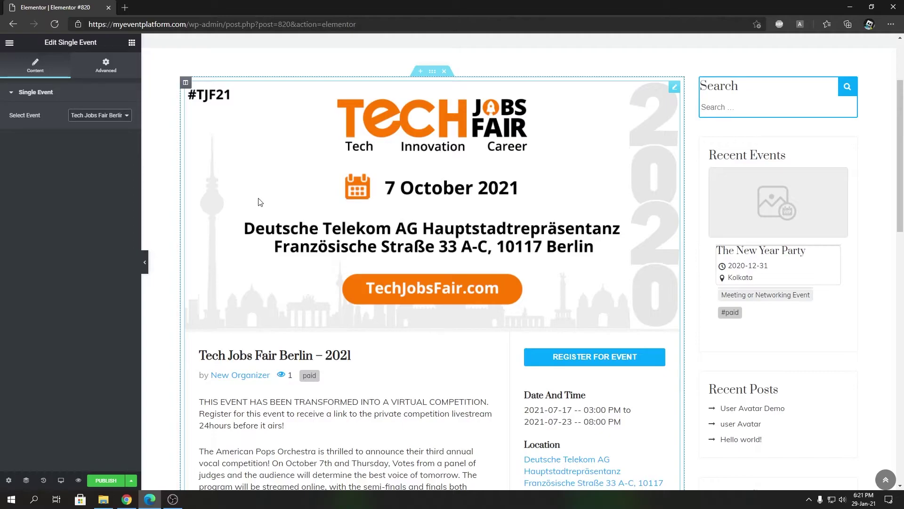
{"action": "scroll", "coordinate": [330, 238], "scroll_direction": "up", "scroll_amount": 3}
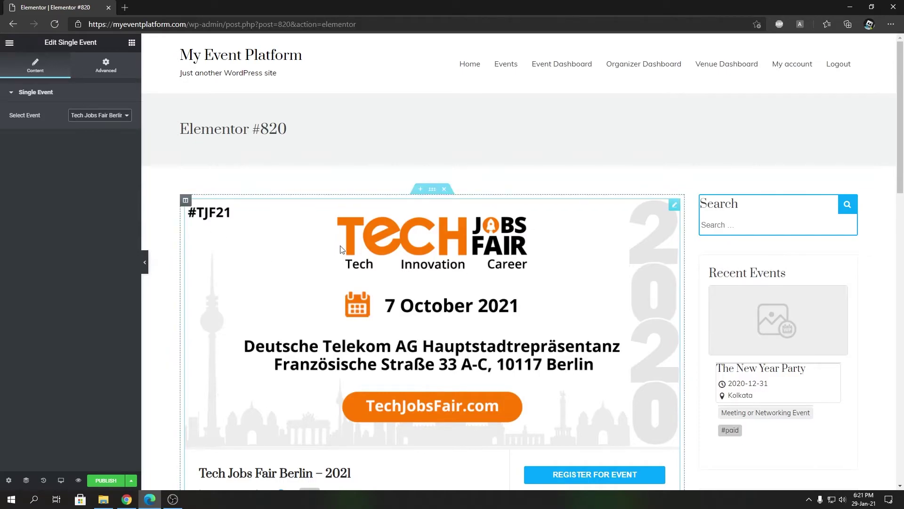
{"action": "scroll", "coordinate": [471, 298], "scroll_direction": "down", "scroll_amount": 7}
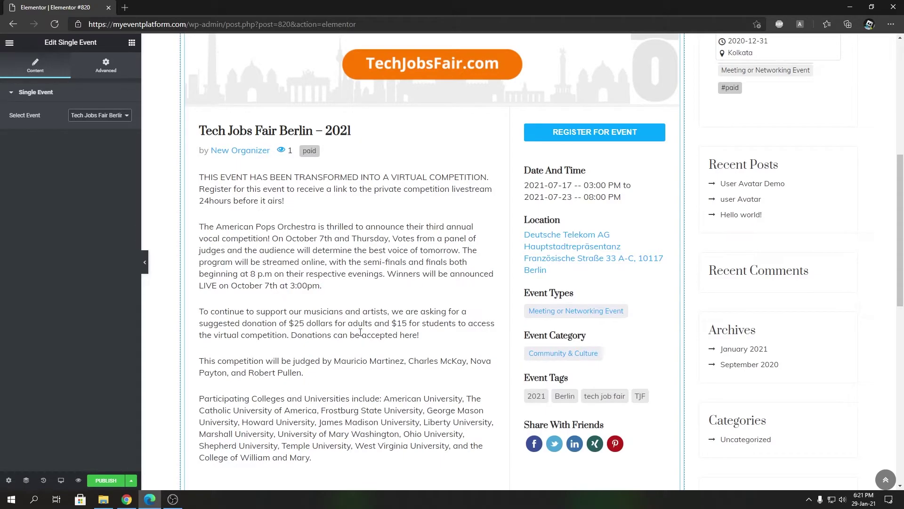
{"action": "scroll", "coordinate": [370, 308], "scroll_direction": "up", "scroll_amount": 6}
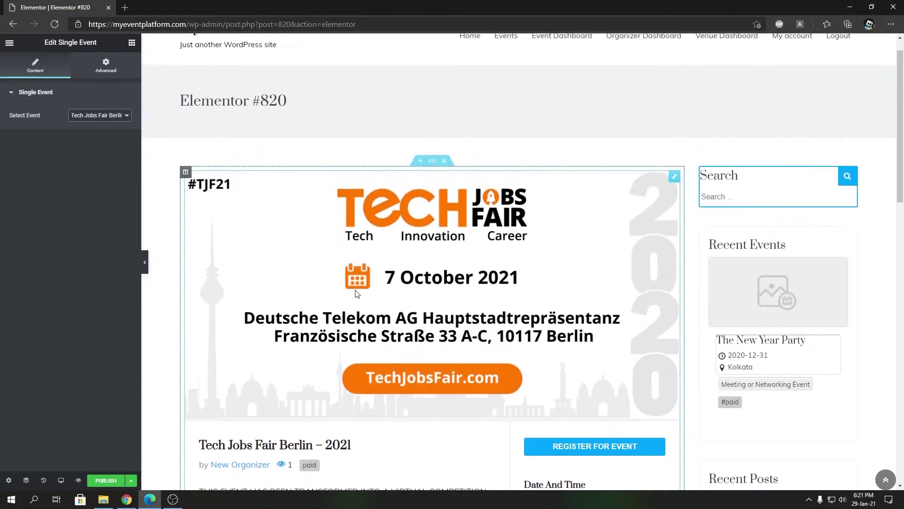
{"action": "scroll", "coordinate": [370, 308], "scroll_direction": "up", "scroll_amount": 1}
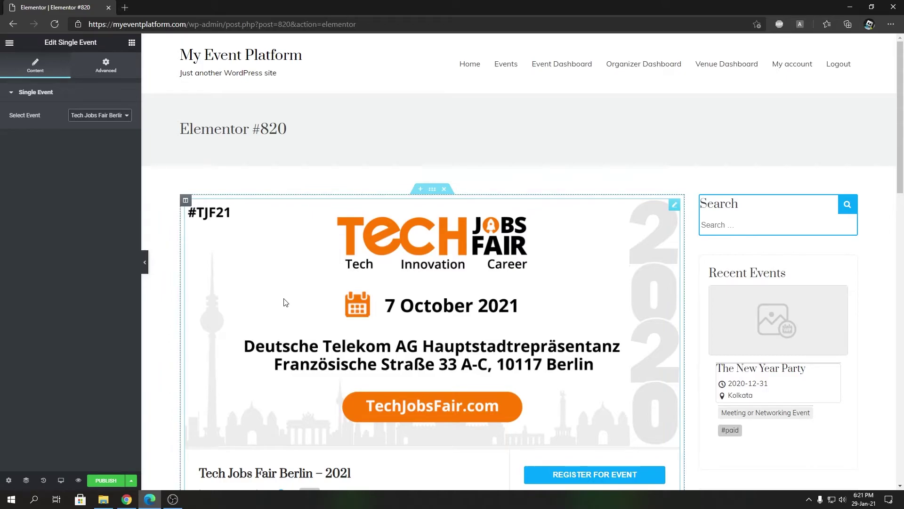
{"action": "scroll", "coordinate": [285, 302], "scroll_direction": "down", "scroll_amount": 4}
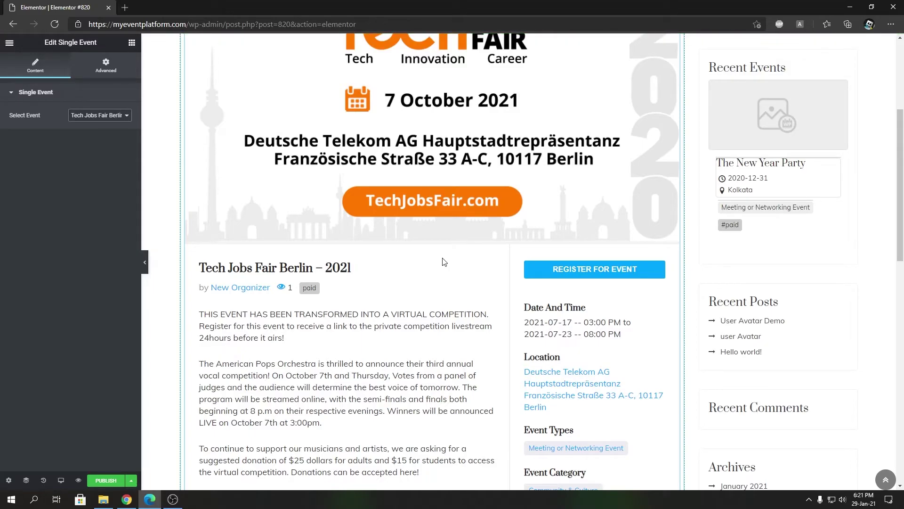
{"action": "scroll", "coordinate": [443, 262], "scroll_direction": "up", "scroll_amount": 5}
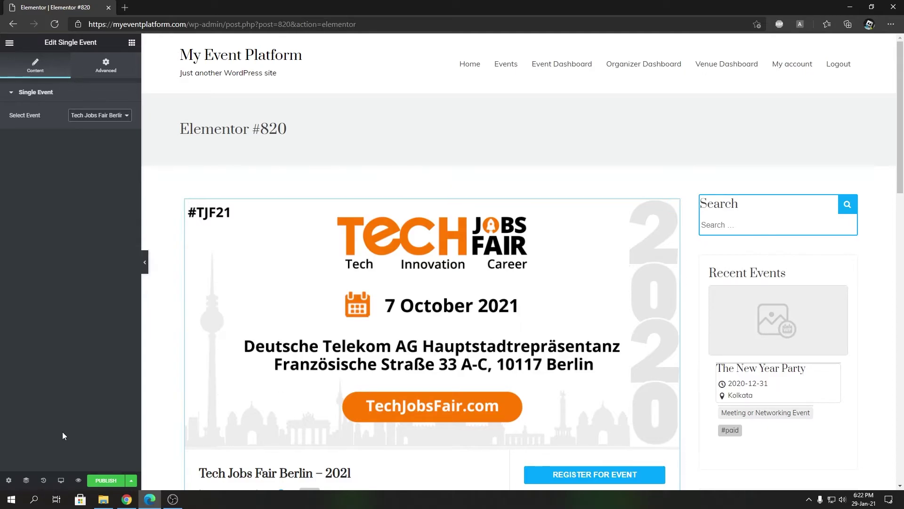
- Set the page layout to Elementor Full Width in Page Settings, then check the event section
{"action": "left_click", "coordinate": [9, 480]}
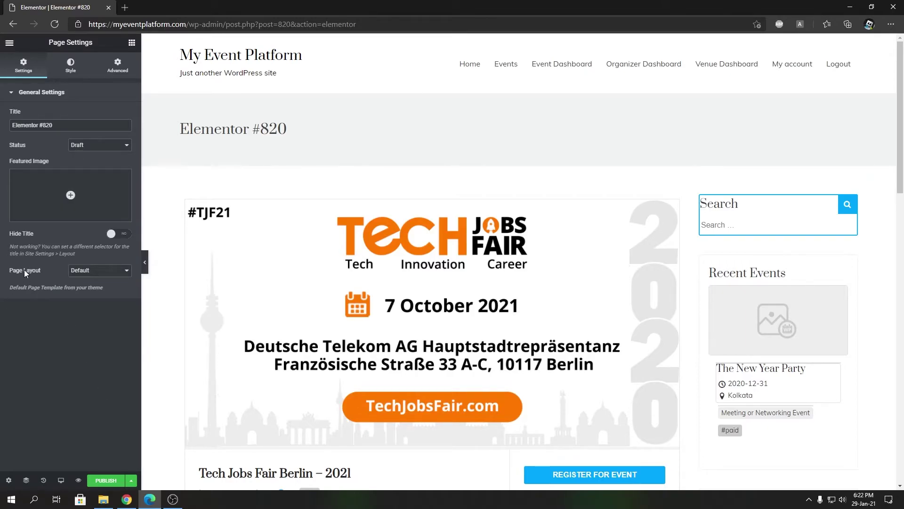
{"action": "left_click", "coordinate": [88, 271]}
{"action": "left_click", "coordinate": [96, 295]}
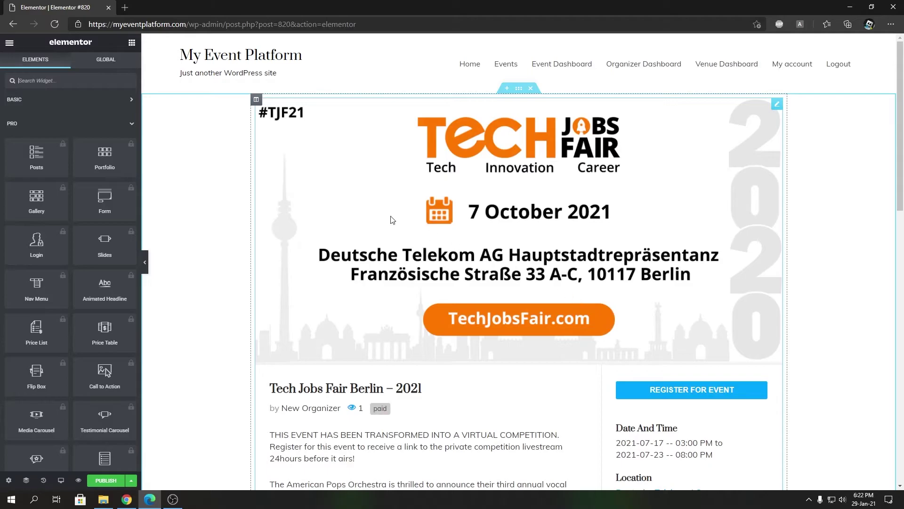
{"action": "left_click", "coordinate": [519, 90]}
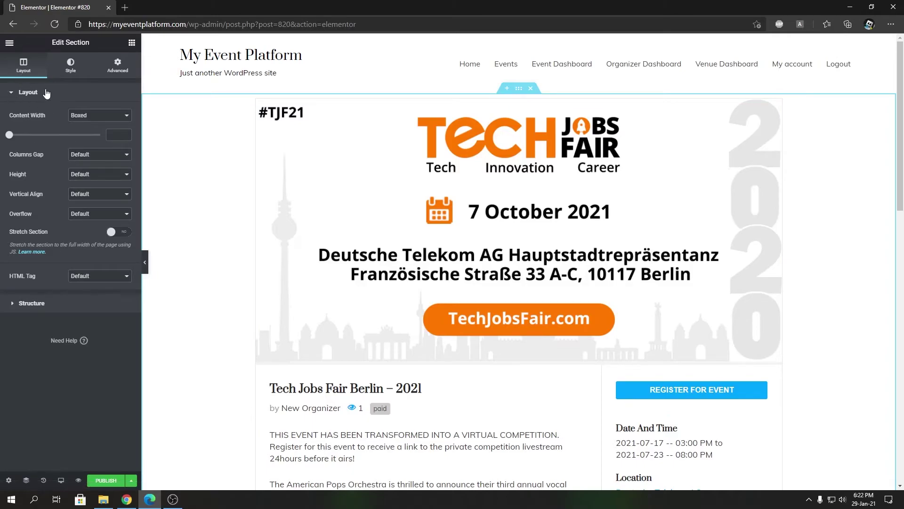
{"action": "left_click", "coordinate": [131, 43]}
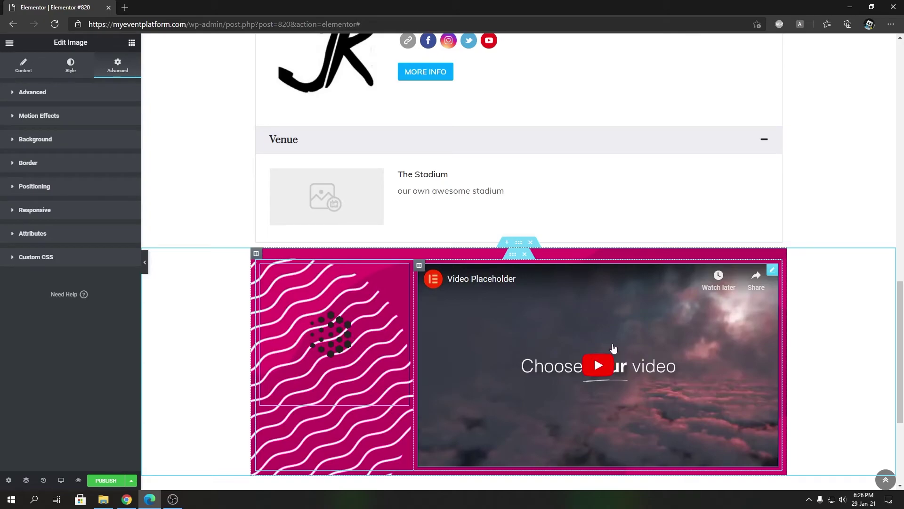
{"action": "scroll", "coordinate": [614, 348], "scroll_direction": "up", "scroll_amount": 10}
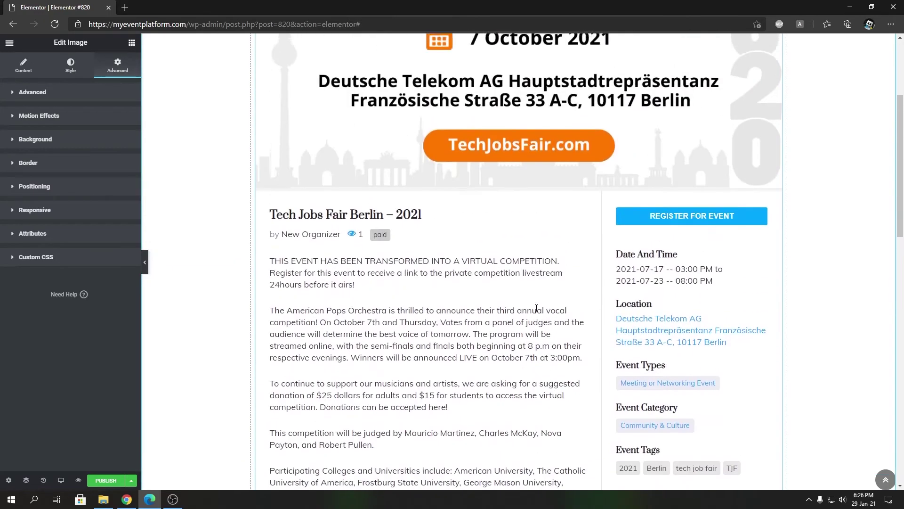
{"action": "scroll", "coordinate": [536, 308], "scroll_direction": "up", "scroll_amount": 4}
{"action": "scroll", "coordinate": [242, 222], "scroll_direction": "up", "scroll_amount": 1}
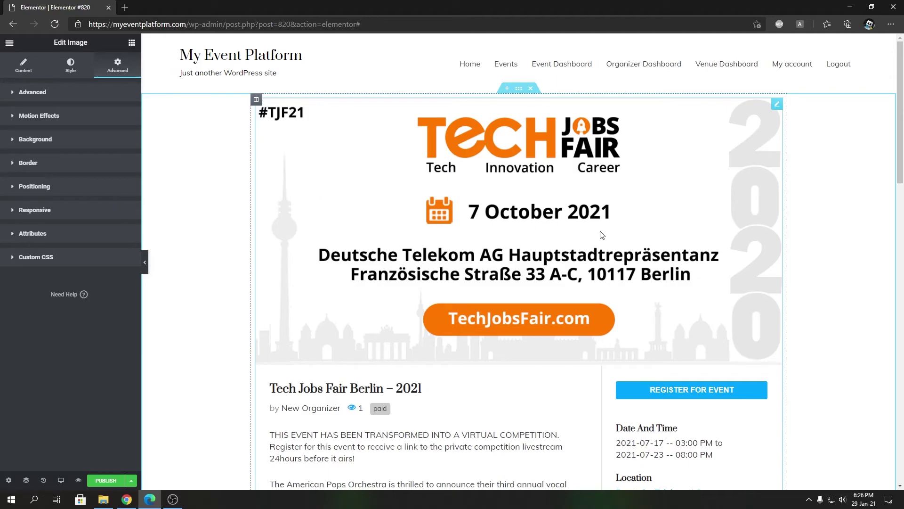
{"action": "scroll", "coordinate": [601, 234], "scroll_direction": "down", "scroll_amount": 20}
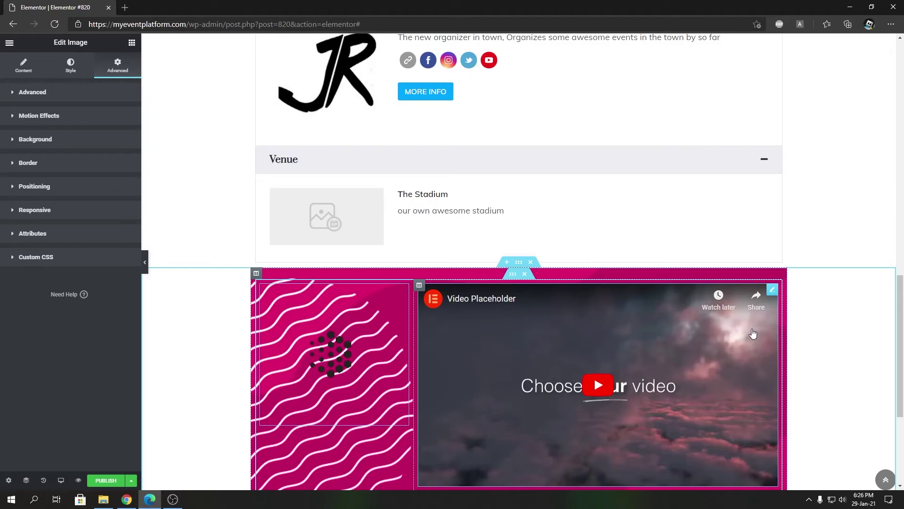
{"action": "scroll", "coordinate": [740, 309], "scroll_direction": "up", "scroll_amount": 10}
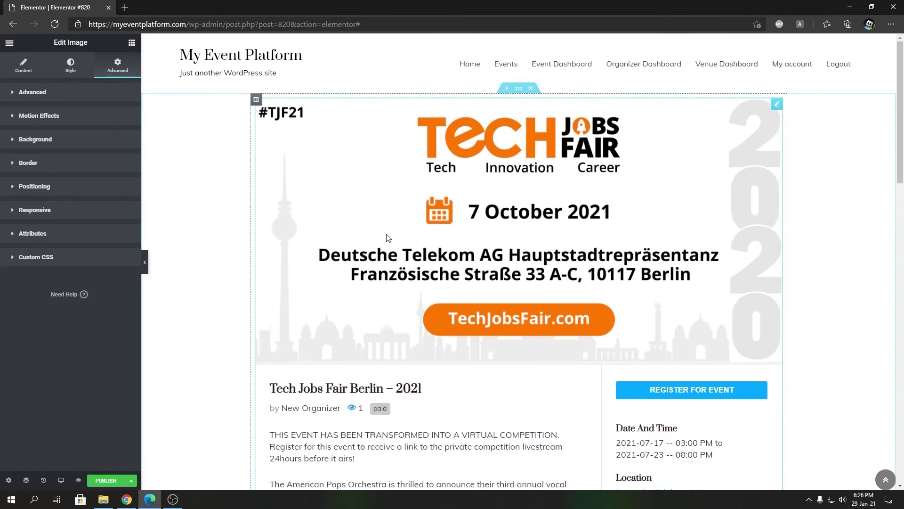